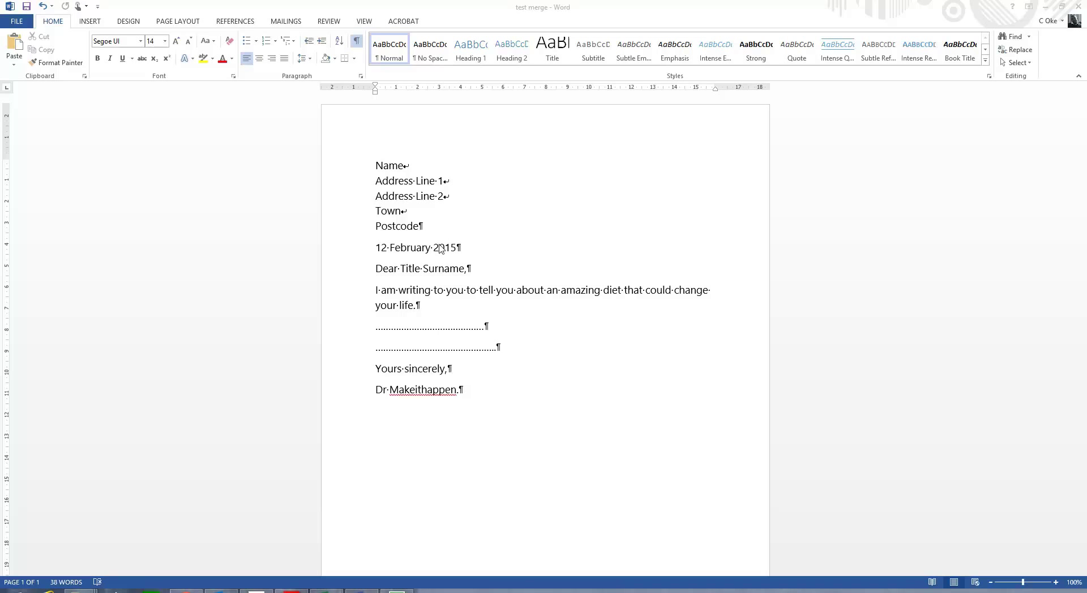
Check the recipient spreadsheet, return to the Word letter, and start a mail merge of the Letters type
click(334, 582)
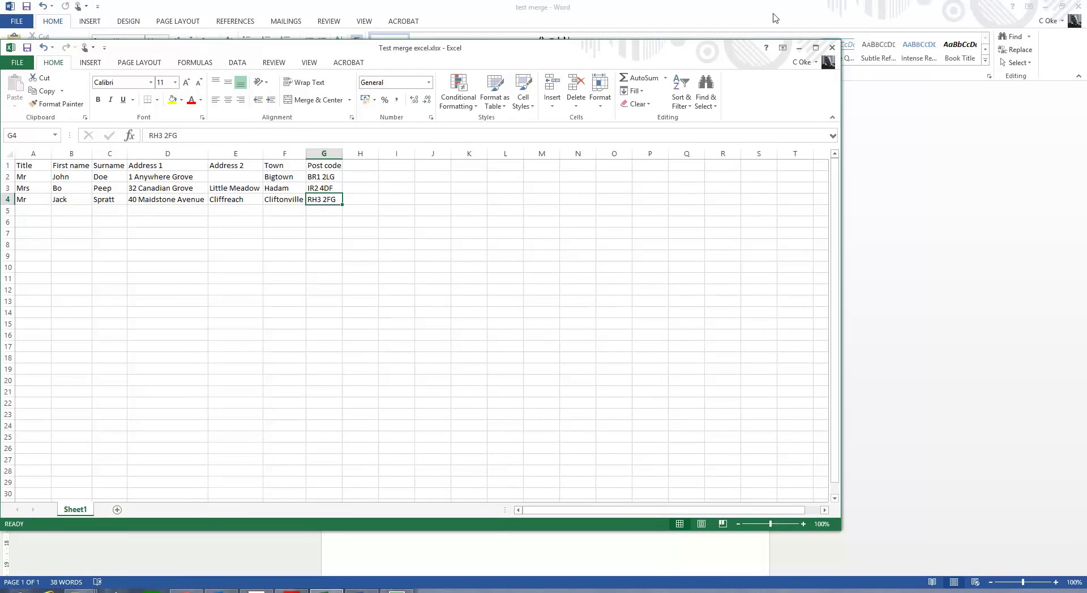
click(775, 18)
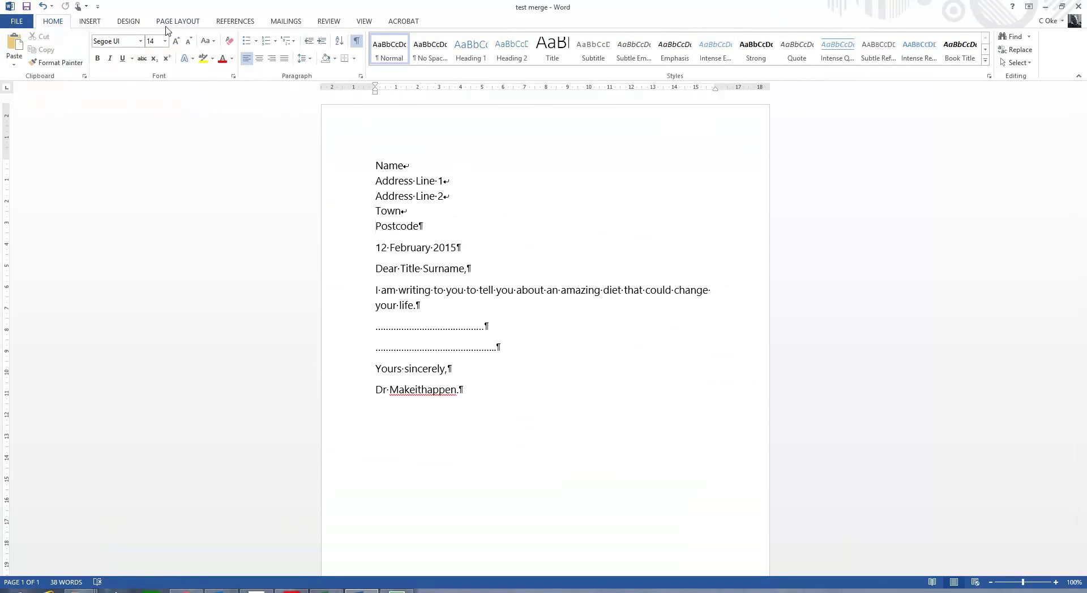
click(289, 21)
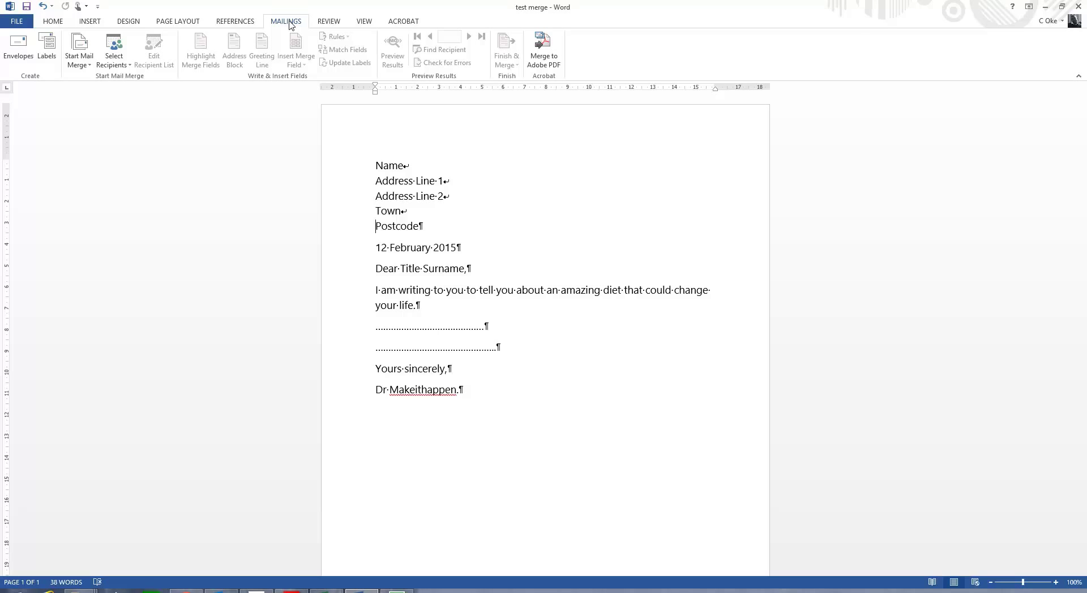
click(87, 66)
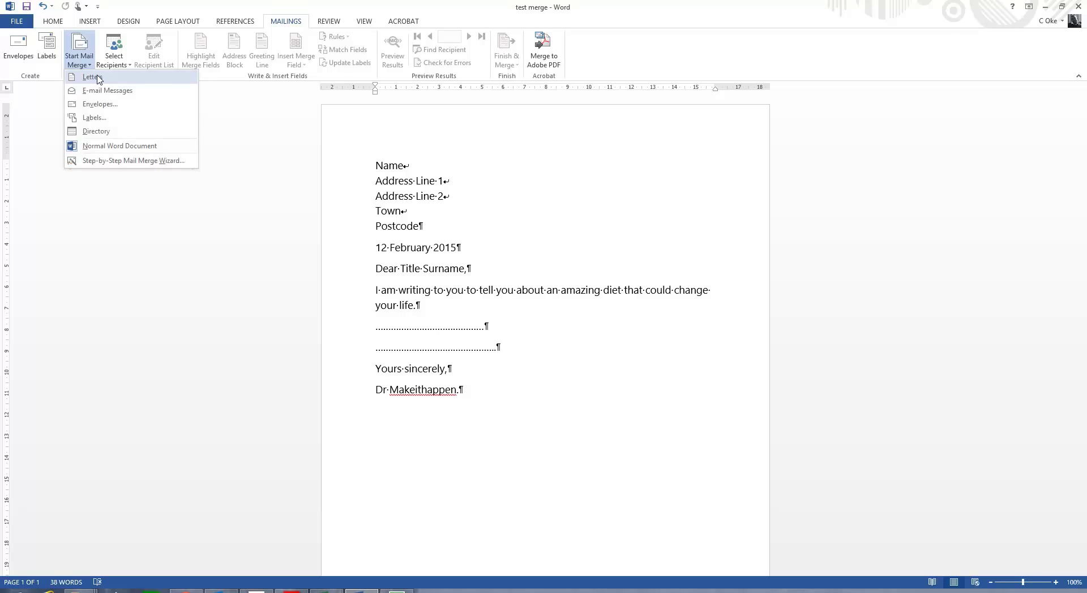
click(97, 79)
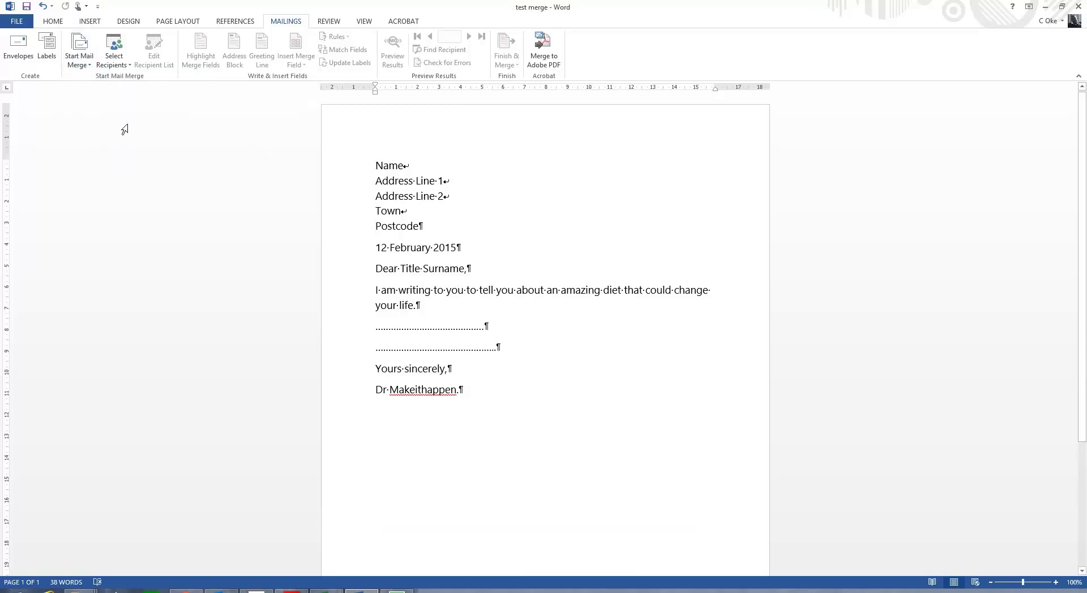
Use the existing list "Test merge excel.xlsx" from OneDrive as recipients, choosing table Sheet1$ with column headers in the first row
click(118, 67)
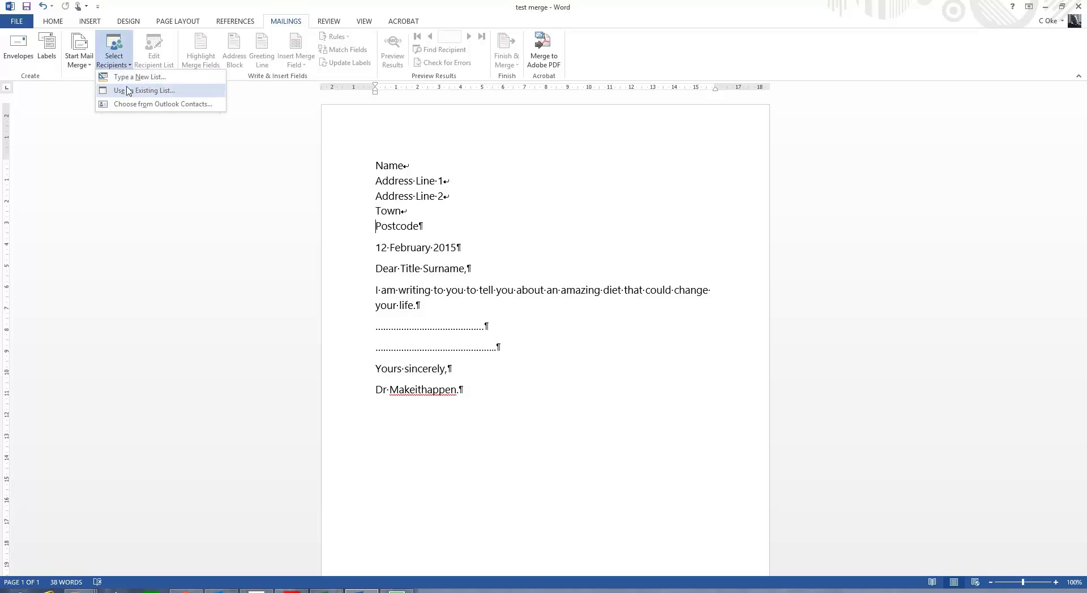
click(158, 94)
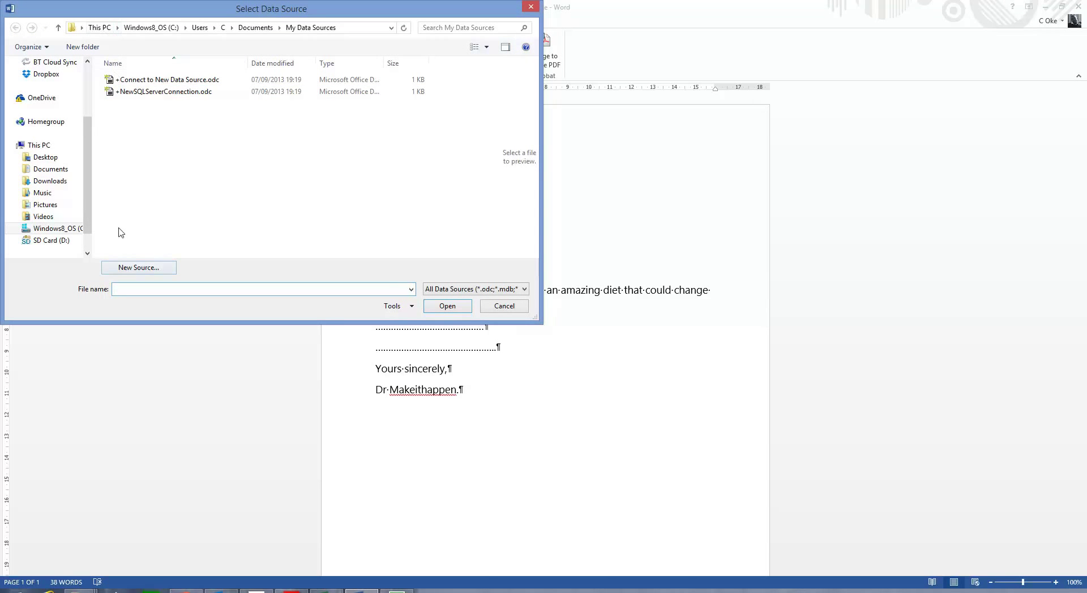
click(53, 100)
click(197, 290)
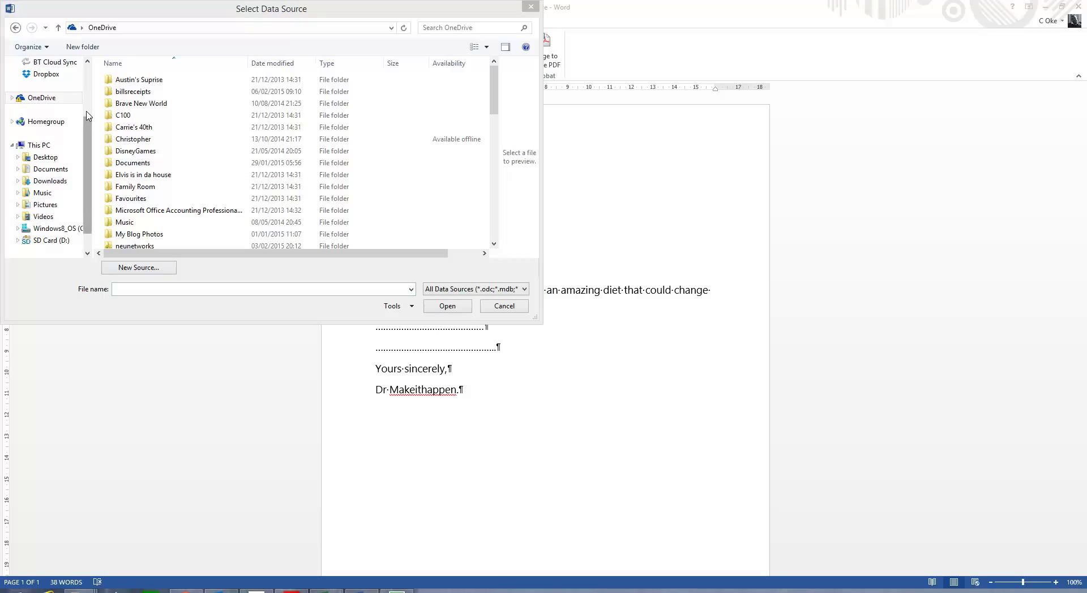
drag(494, 112, 501, 230)
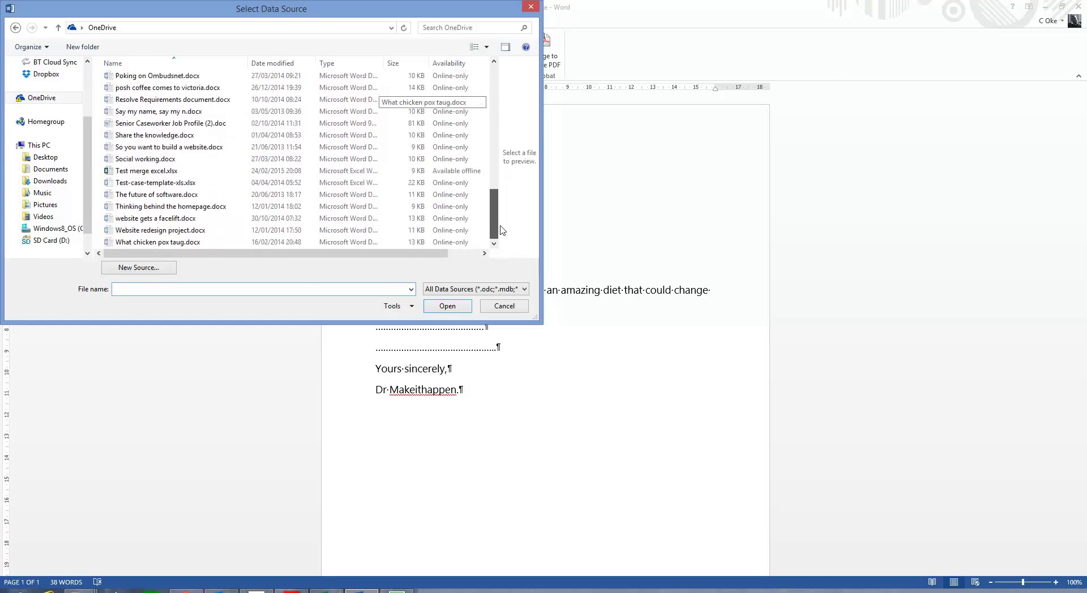
click(187, 171)
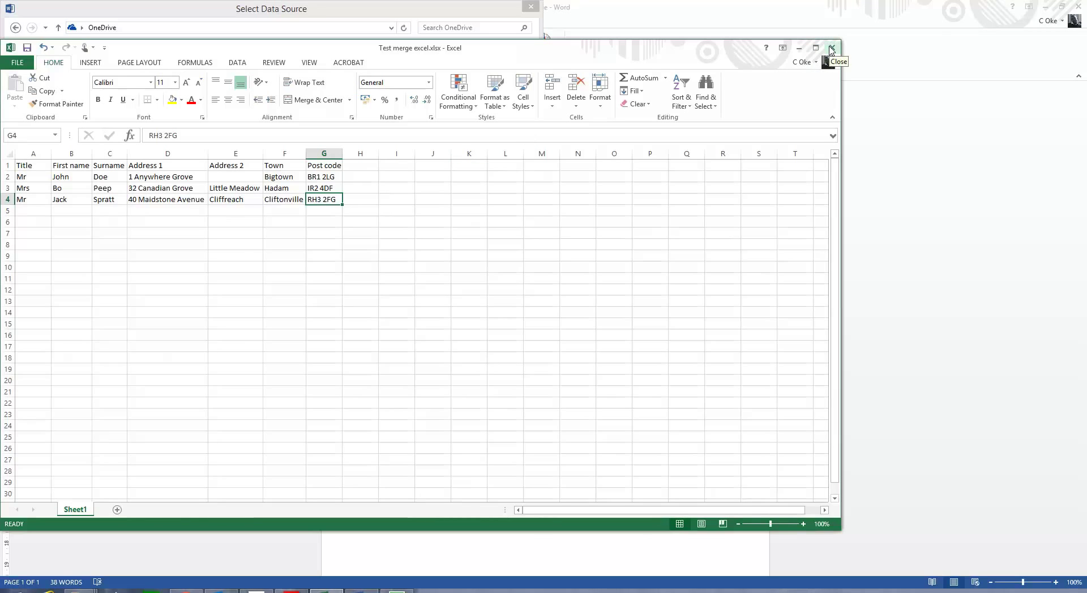
click(311, 18)
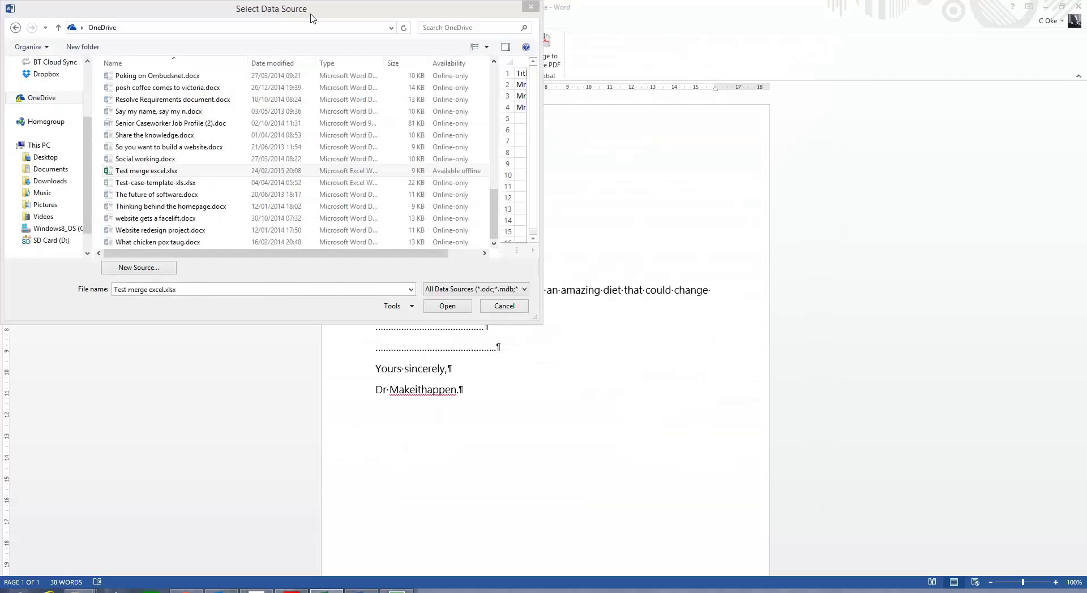
click(169, 169)
click(442, 307)
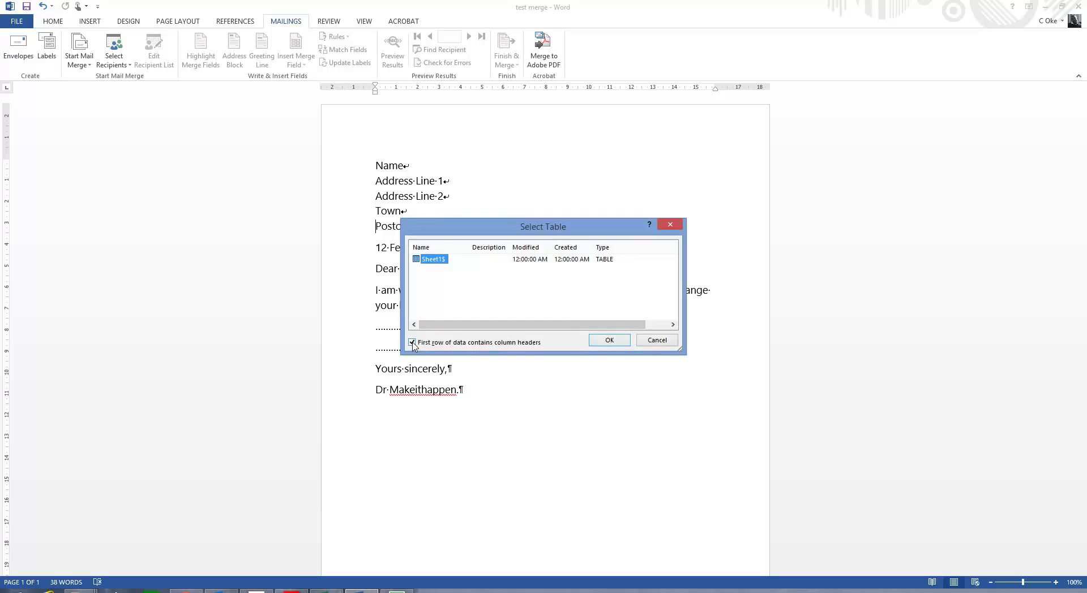
click(597, 344)
click(597, 343)
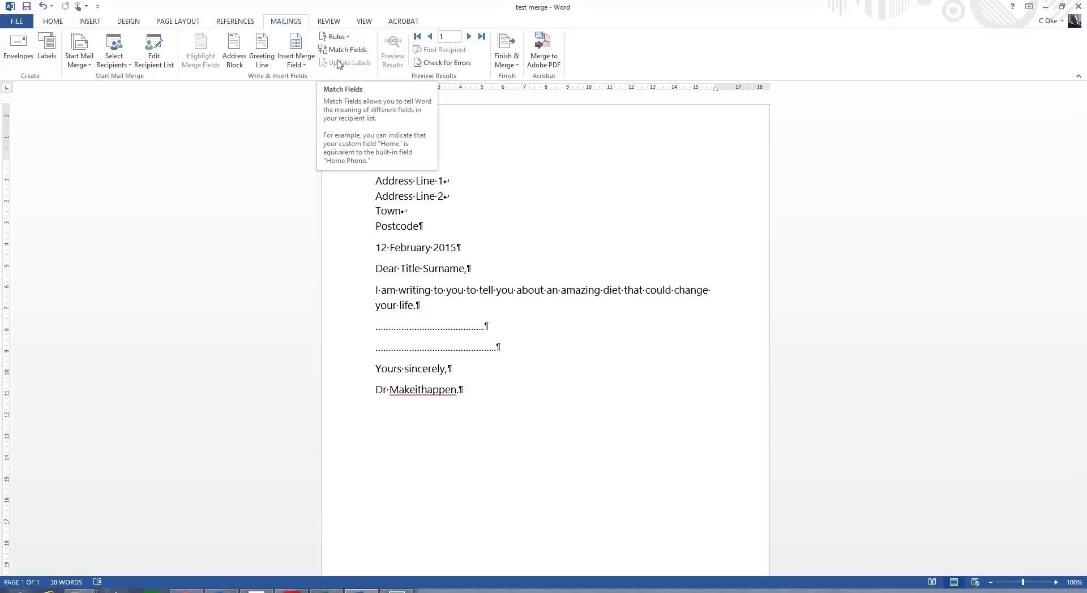
Replace the Name placeholder in the address block with the Title, First_name and Surname merge fields
click(304, 68)
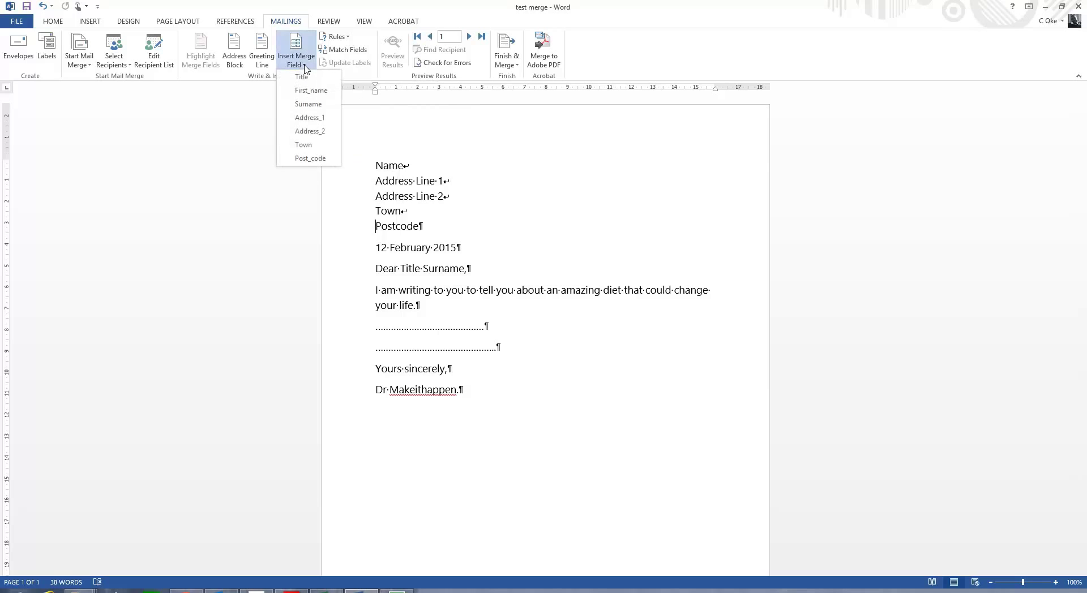
click(392, 168)
drag(376, 166, 402, 165)
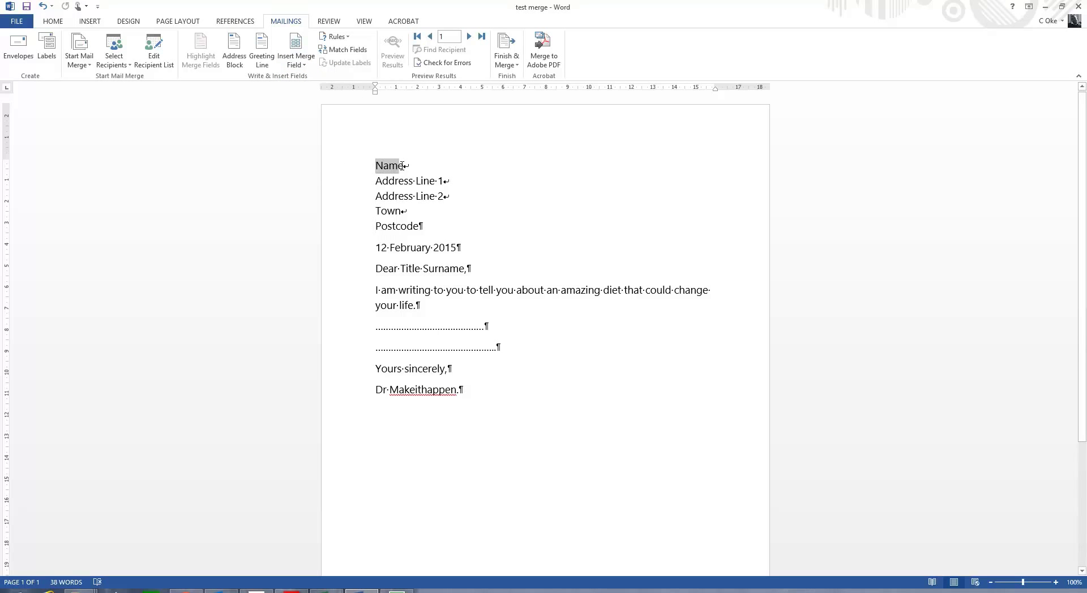
click(296, 62)
click(300, 77)
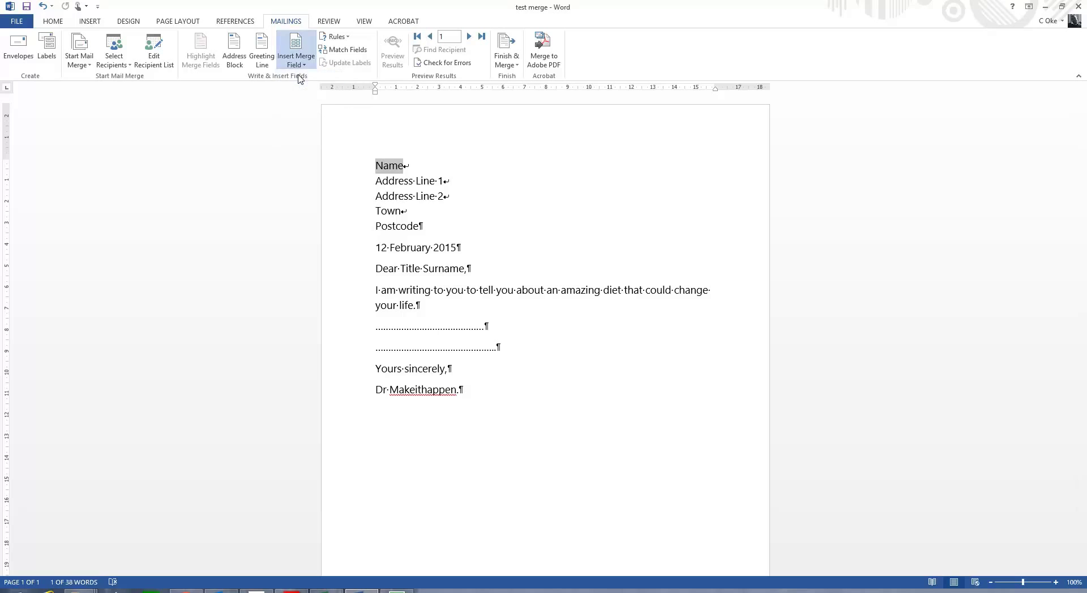
click(297, 66)
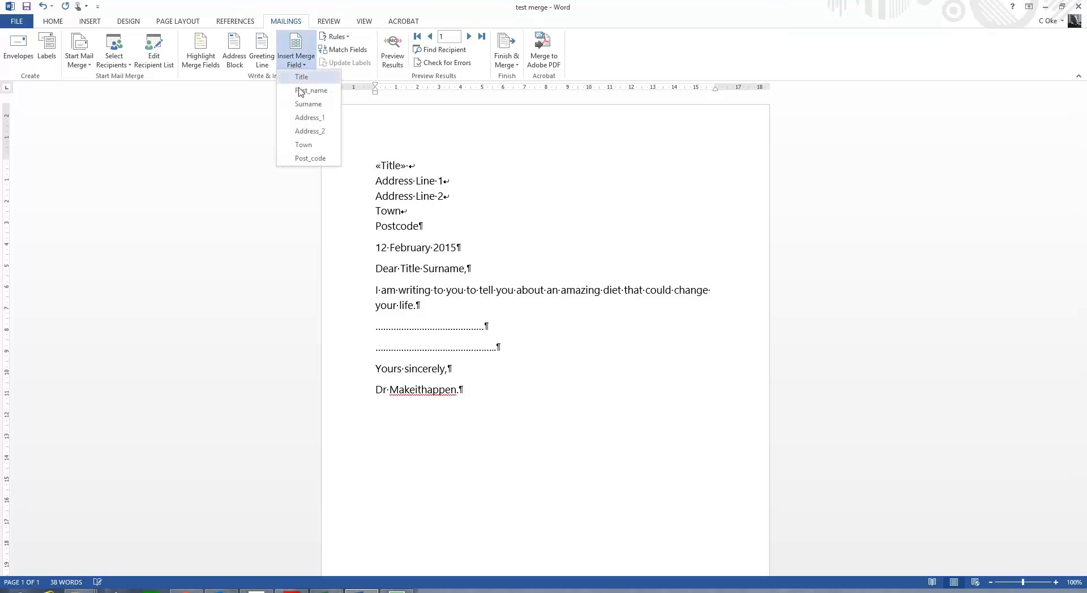
click(306, 90)
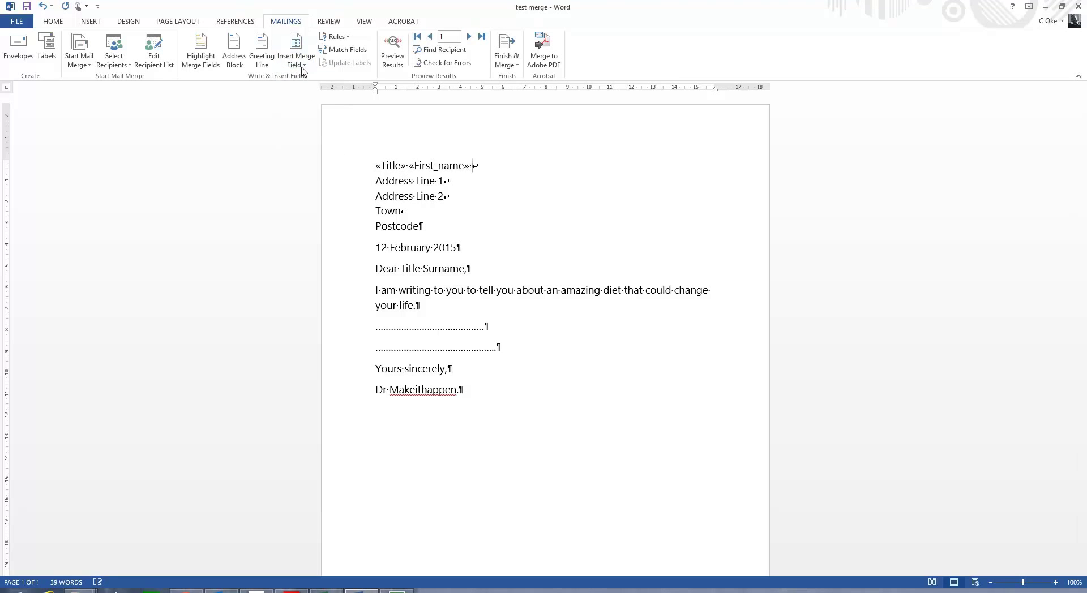
click(297, 64)
click(303, 105)
Replace the Address Line 1 and Address Line 2 placeholders with the Address_1 and Address_2 merge fields
drag(376, 181, 442, 180)
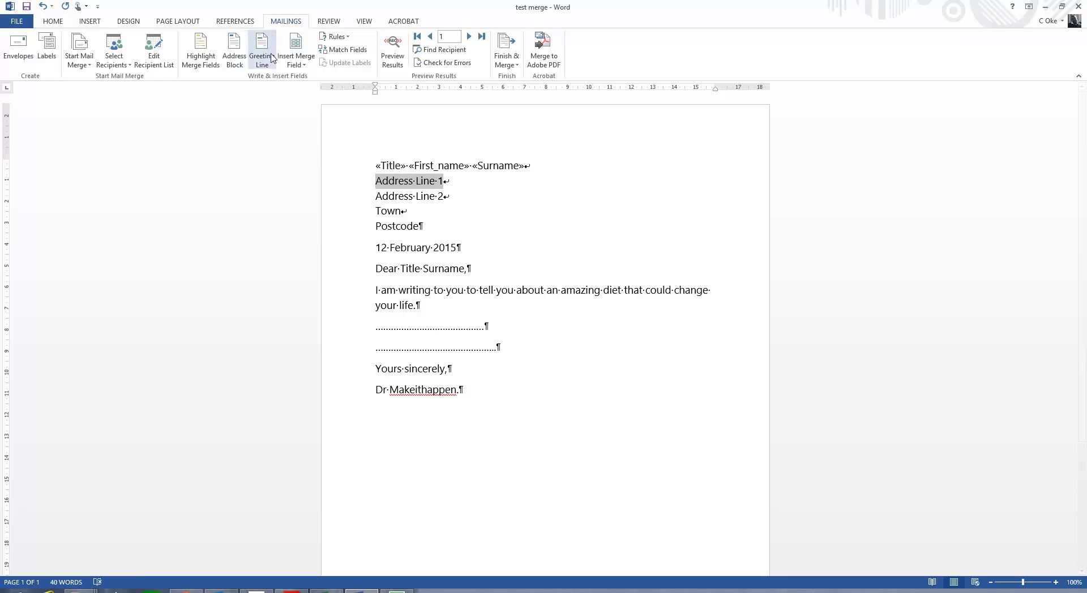
click(297, 63)
click(310, 118)
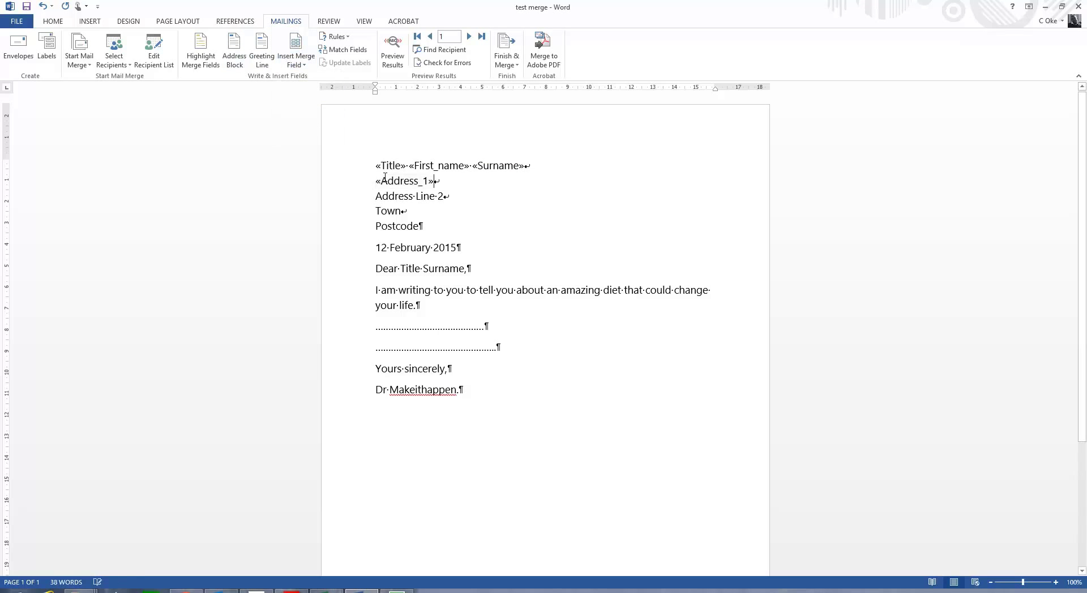
drag(375, 196, 444, 196)
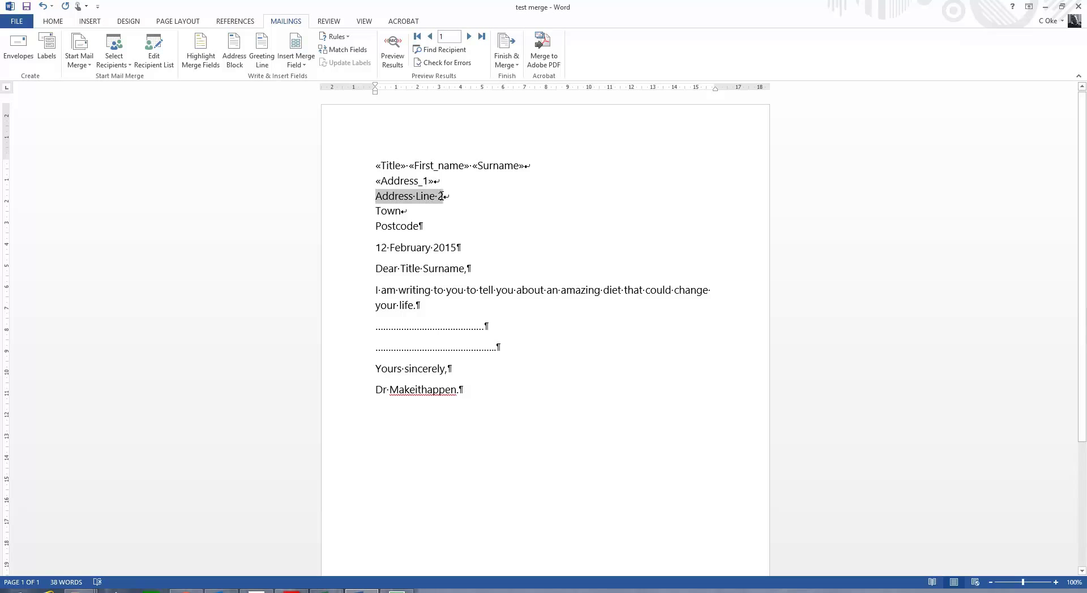
click(296, 63)
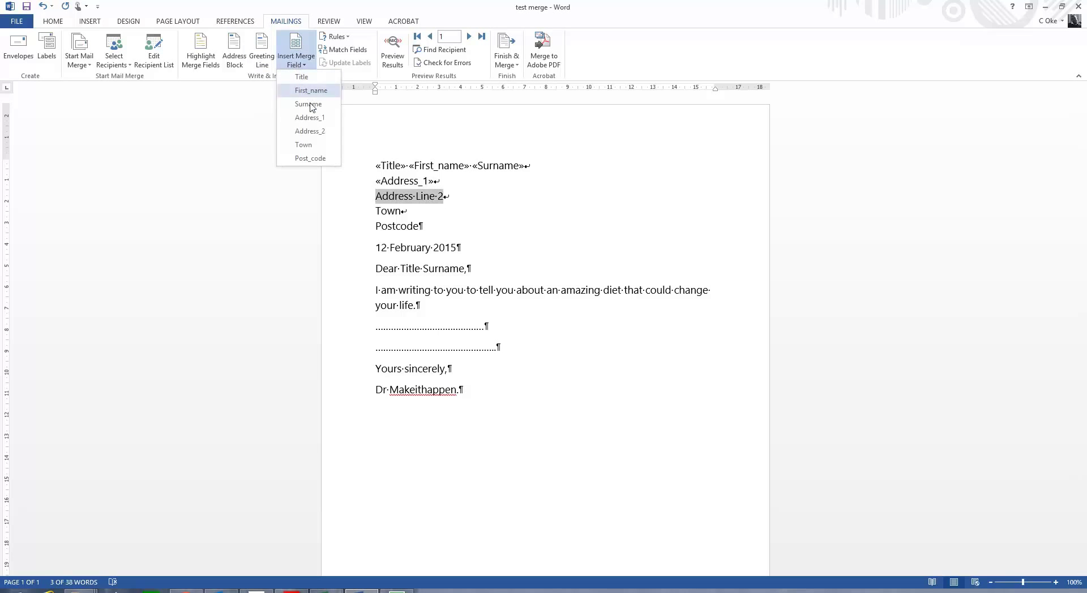
click(310, 131)
double_click(375, 166)
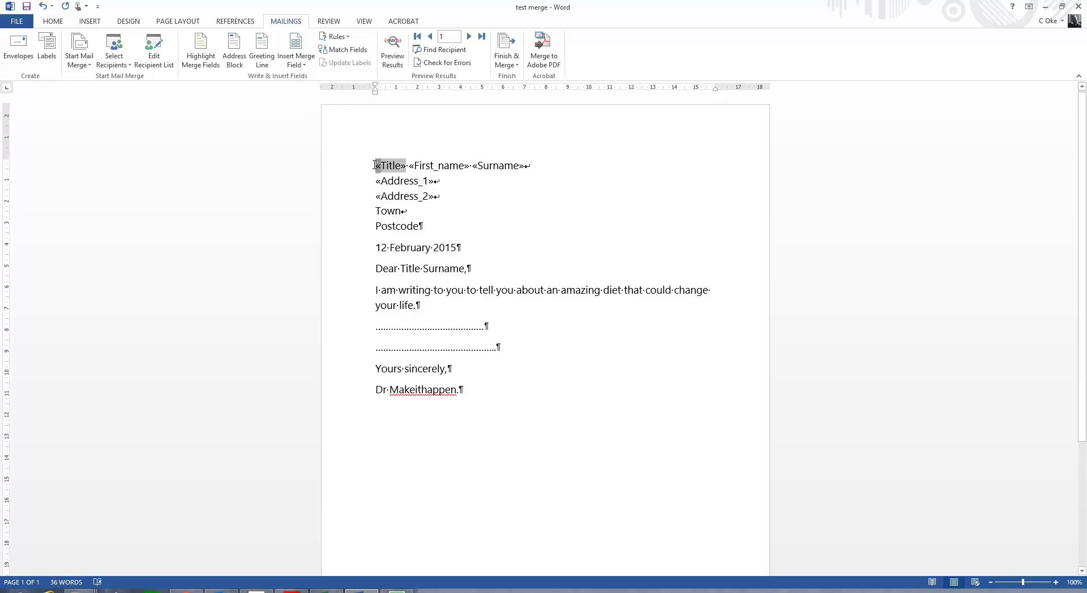
Replace the Town and Postcode placeholders in the address block with the Town and Post_code merge fields
double_click(382, 212)
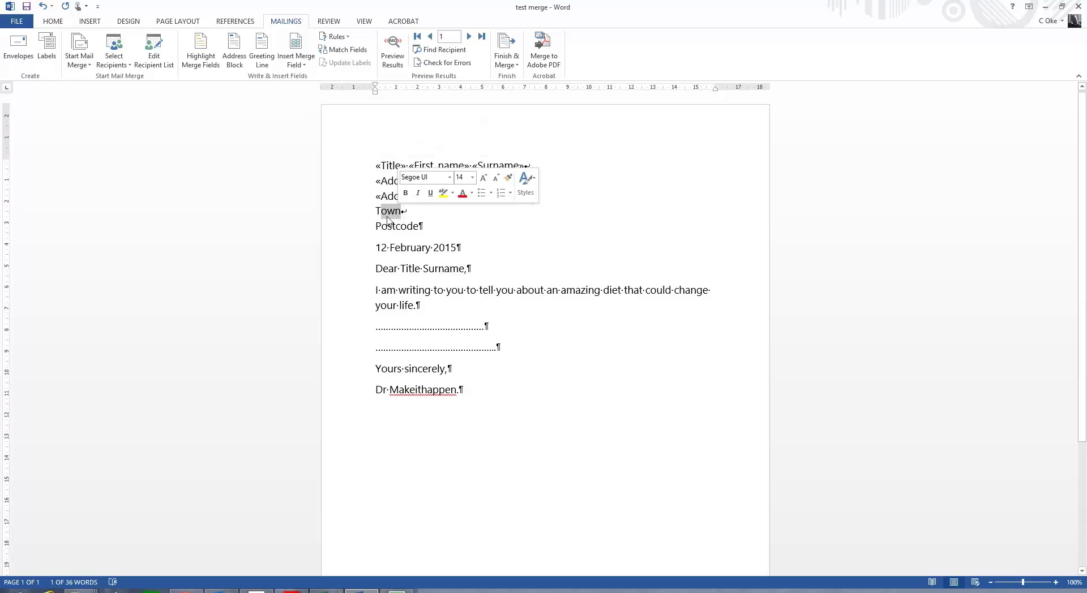
click(296, 65)
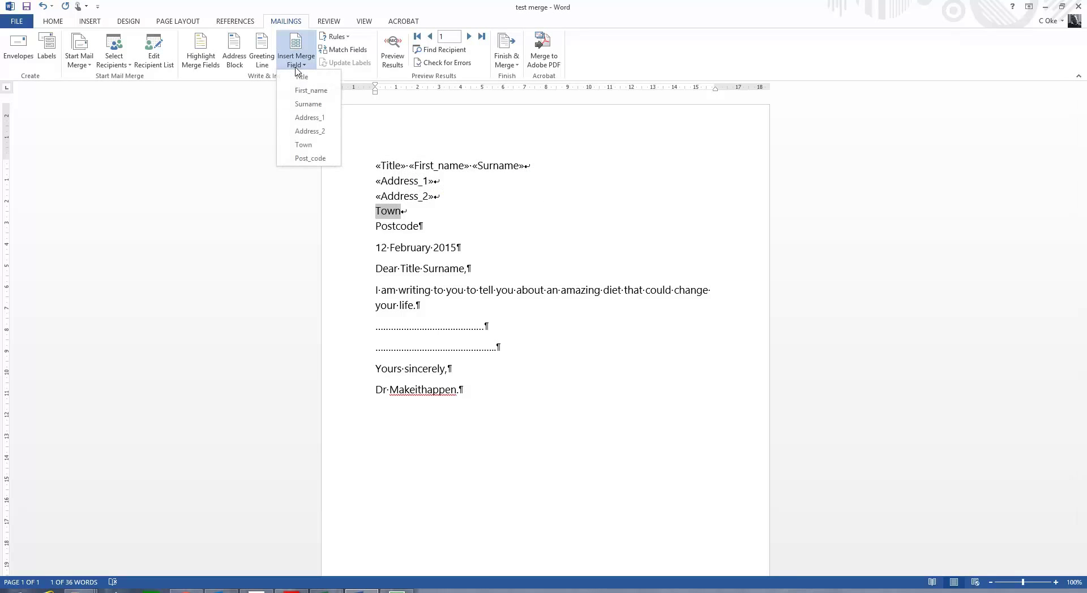
click(303, 145)
drag(374, 226, 419, 226)
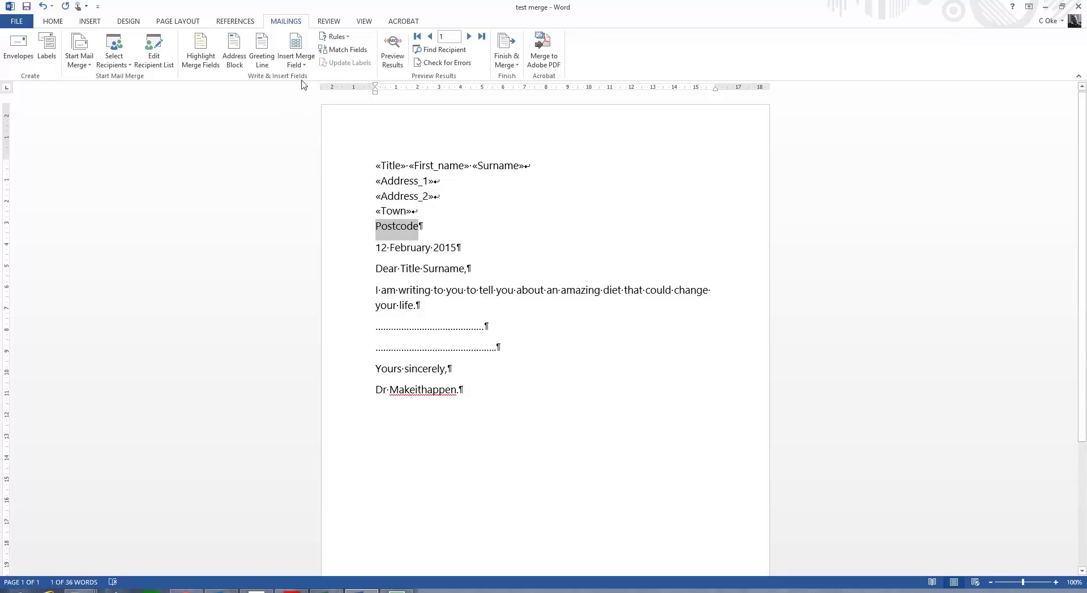
click(295, 59)
click(294, 158)
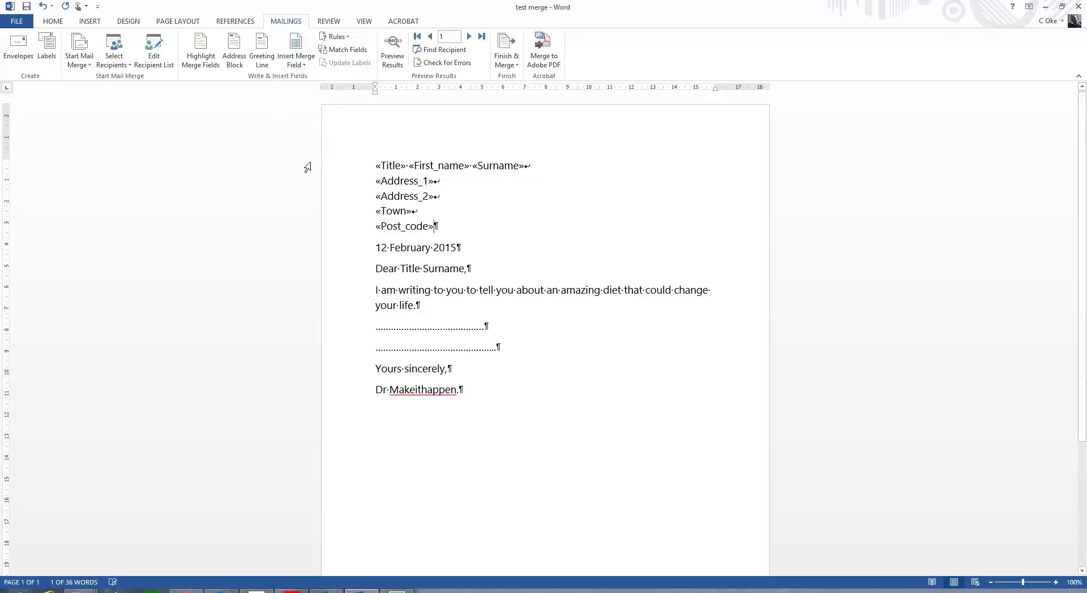
Replace Title and Surname in the "Dear" greeting line with the Title and Surname merge fields
drag(401, 269, 420, 269)
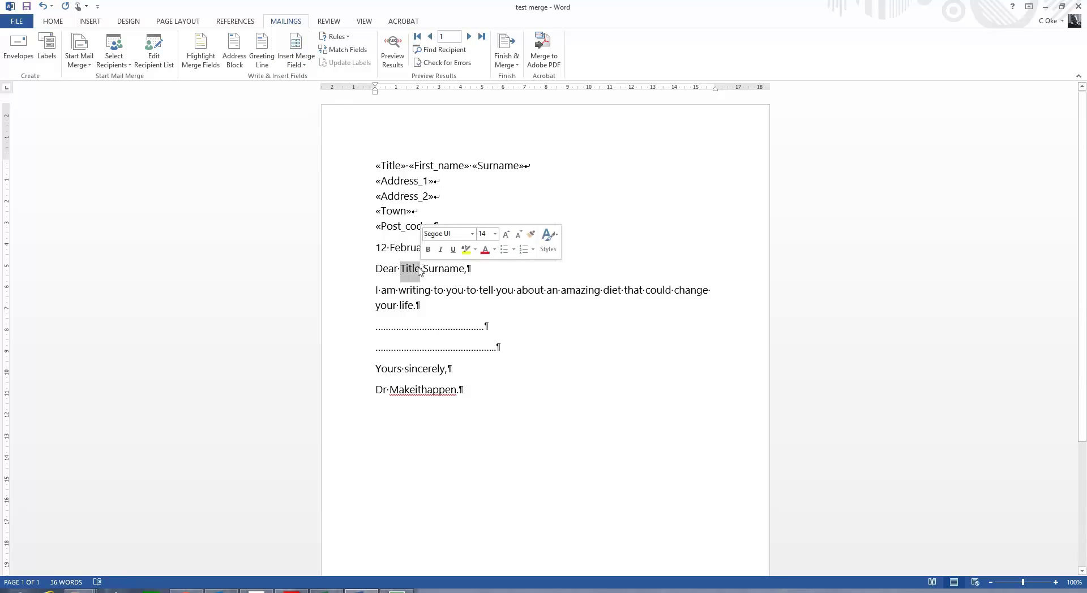
click(297, 66)
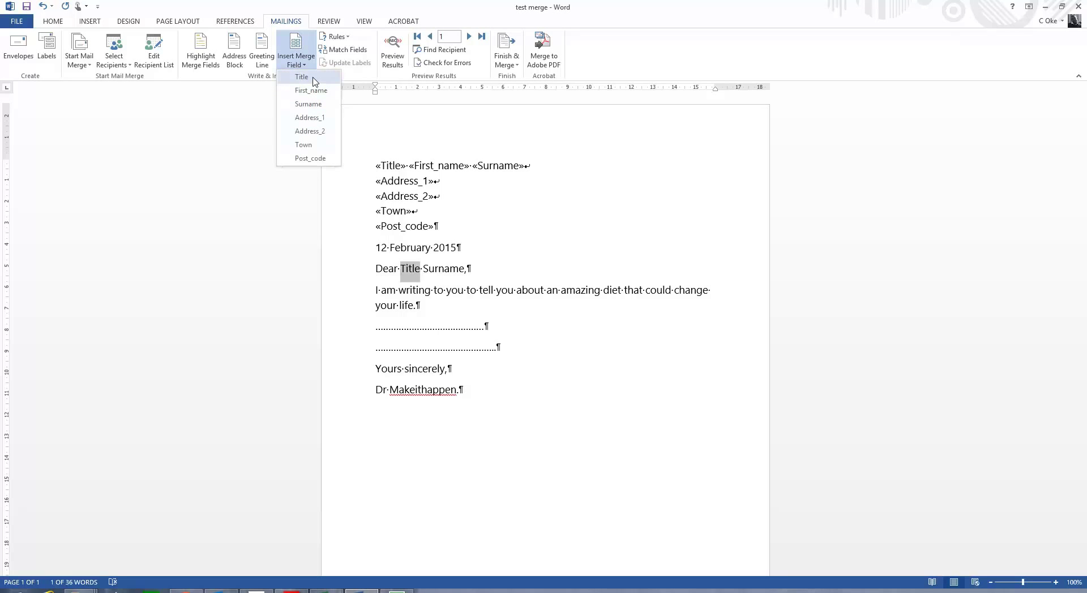
click(309, 77)
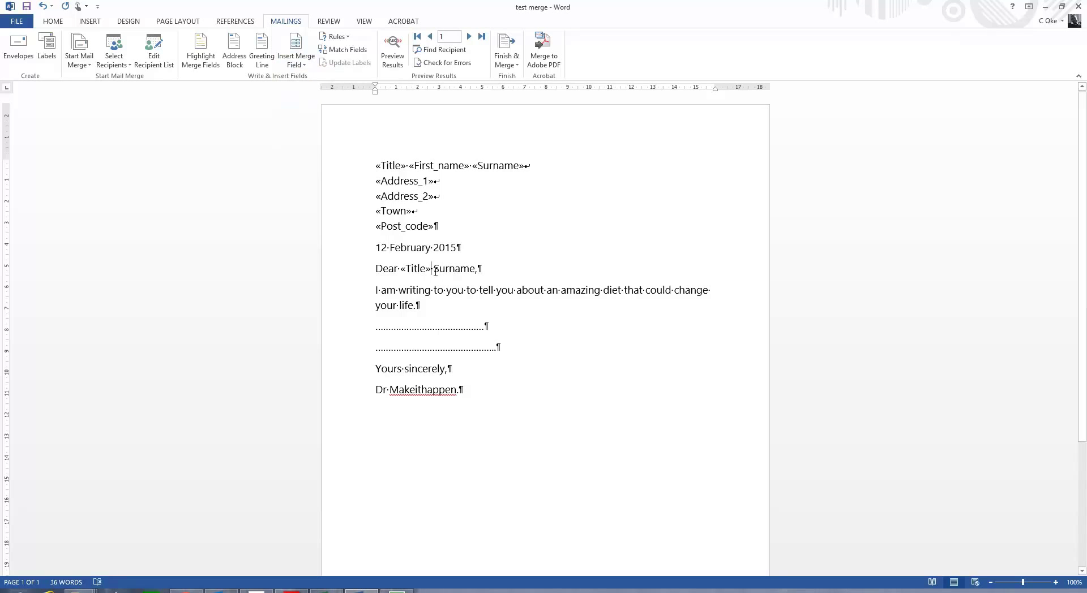
drag(434, 269, 475, 269)
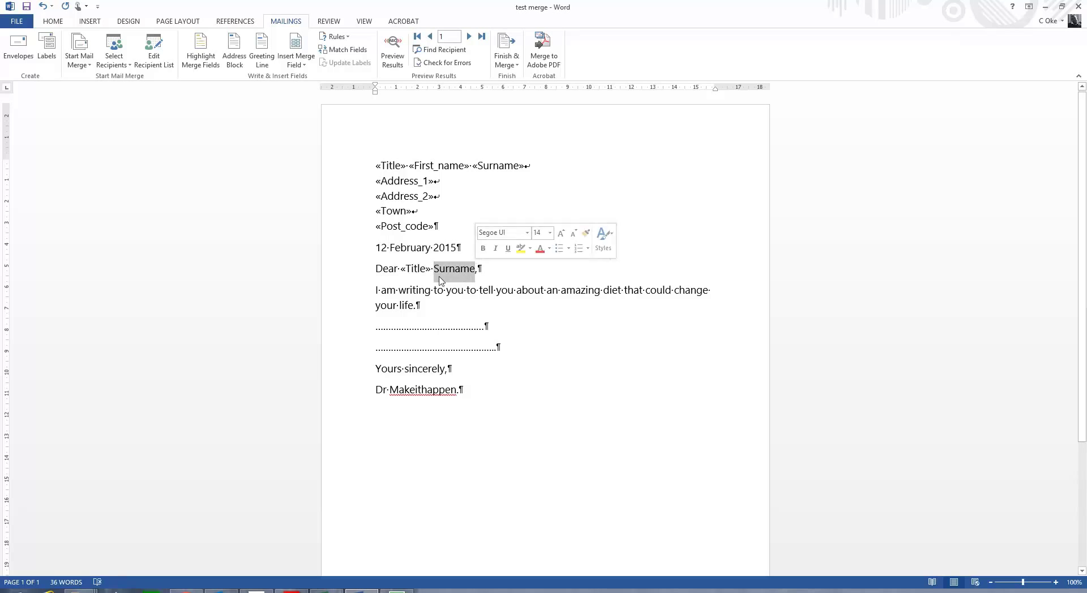
click(296, 63)
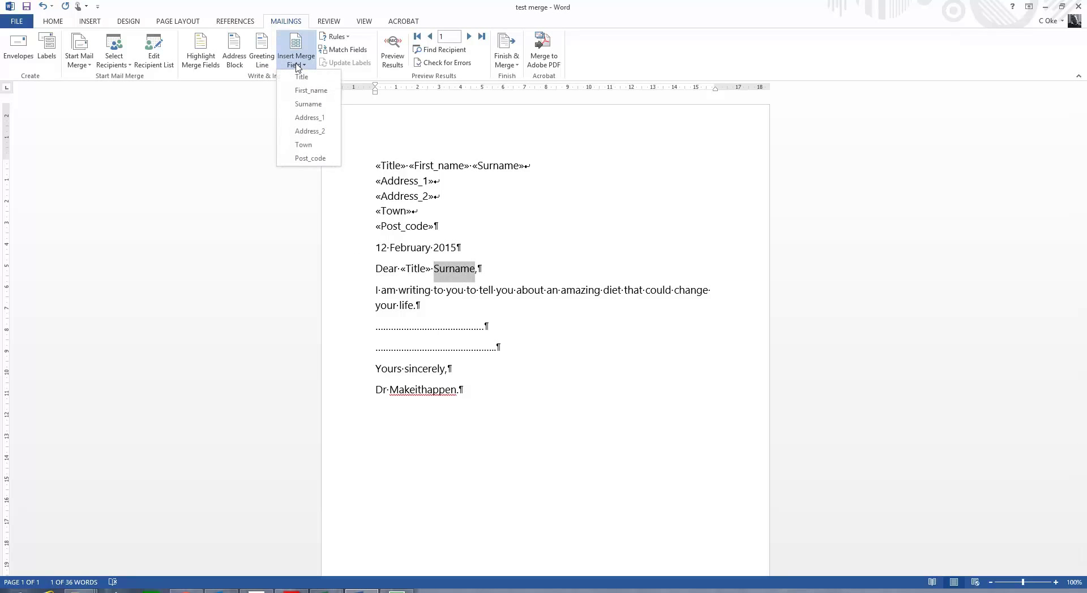
click(308, 105)
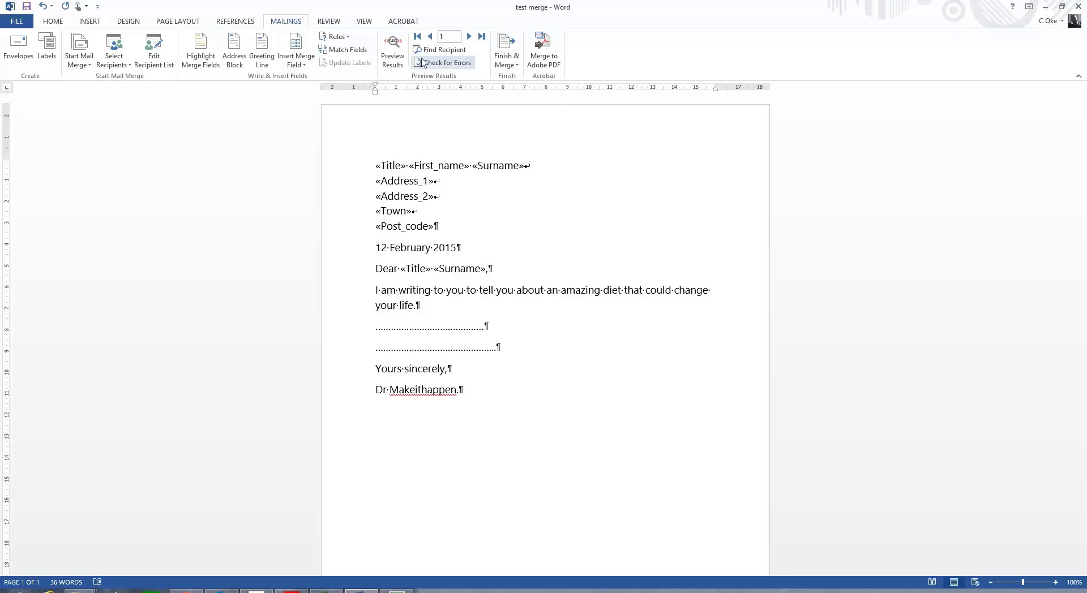
Preview the merged letter for the first recipient and switch to the Excel recipient list to compare the data
click(393, 47)
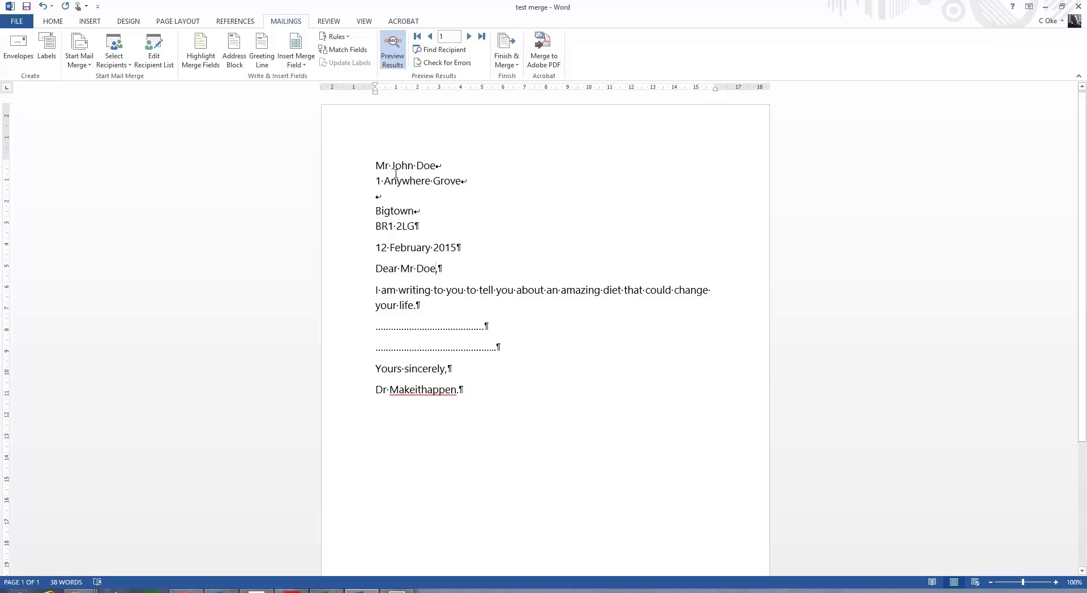
click(326, 589)
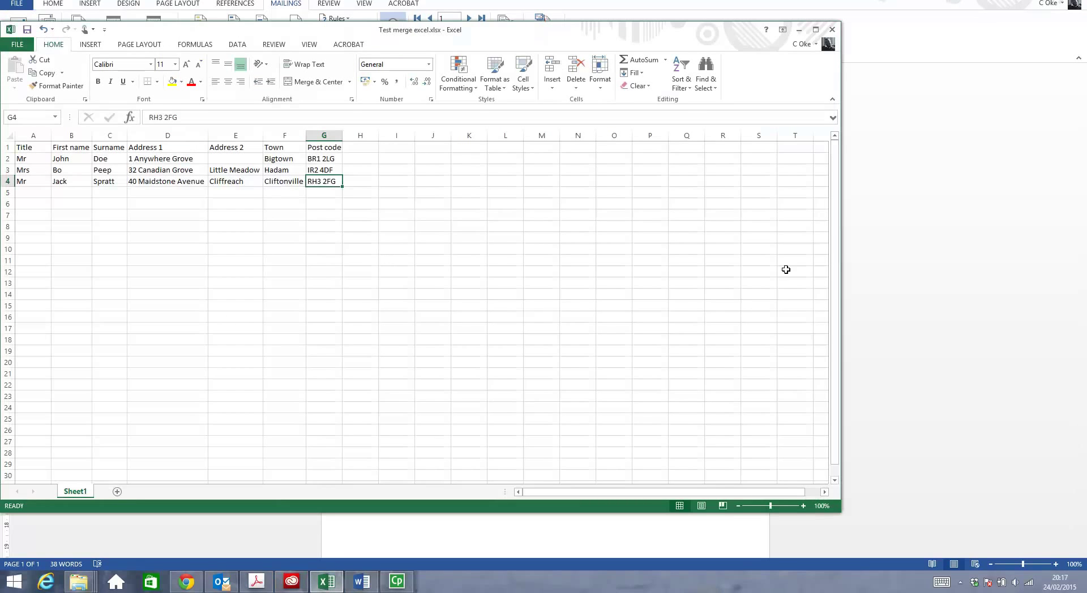
Switch to the Word letter, preview it for each recipient and back to the first record, and view the Finish & Merge output options
click(865, 242)
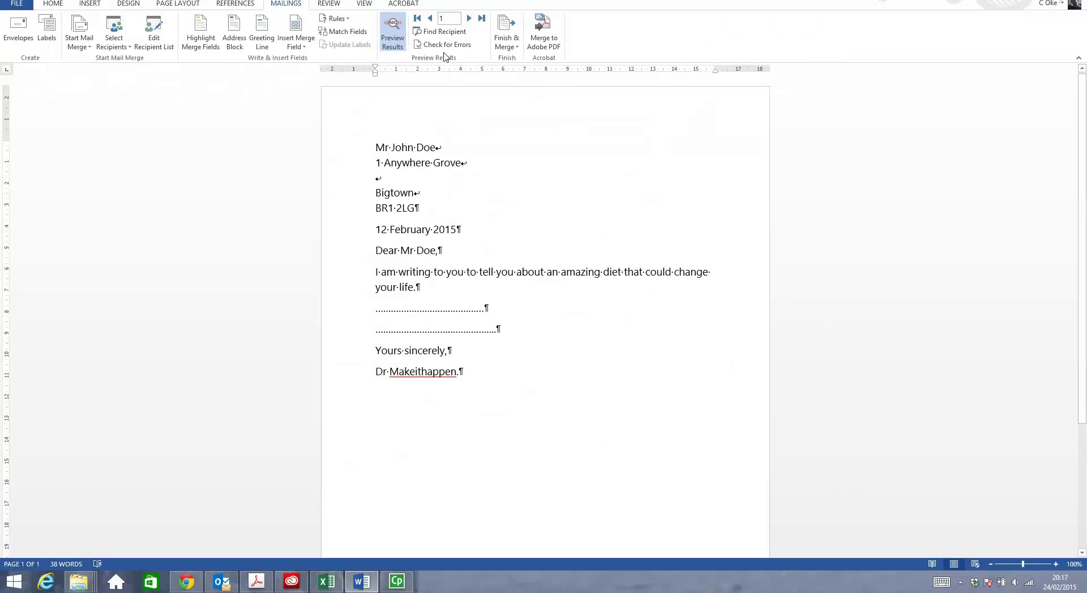
click(468, 18)
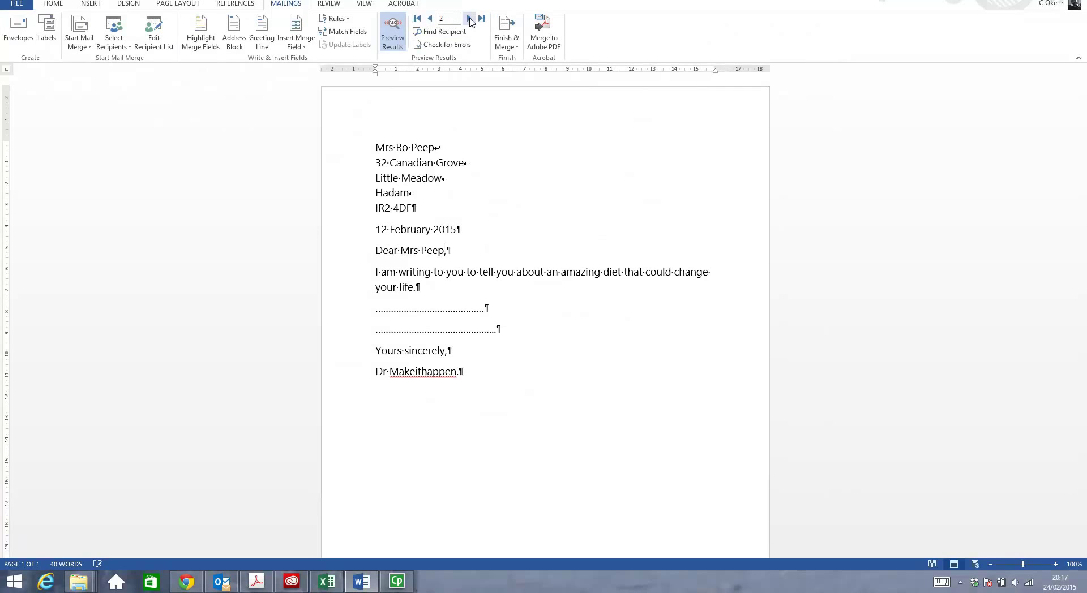
click(469, 19)
click(430, 19)
click(430, 19)
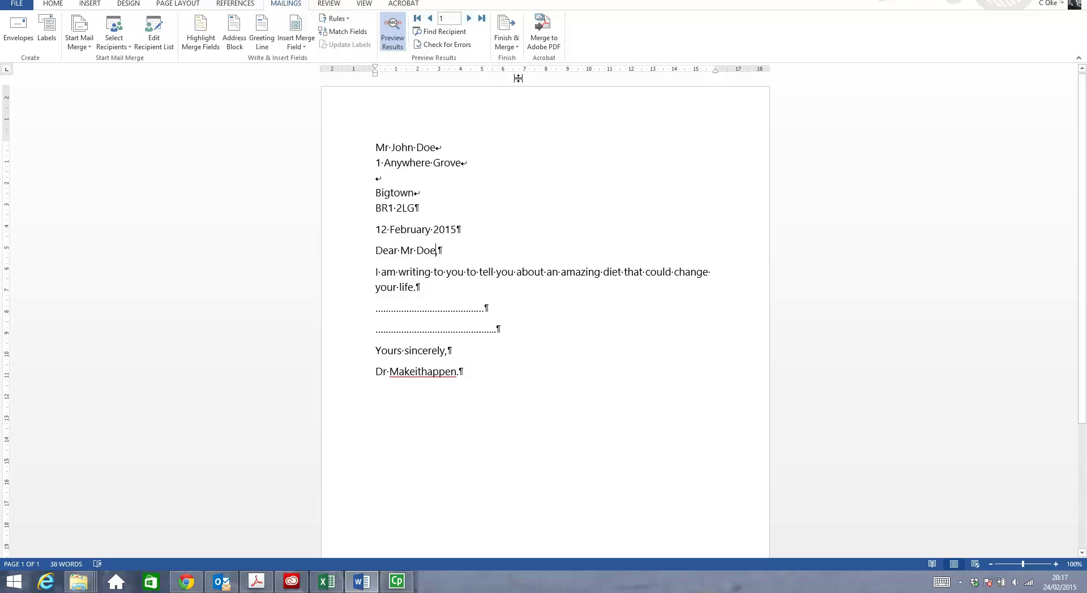
click(518, 47)
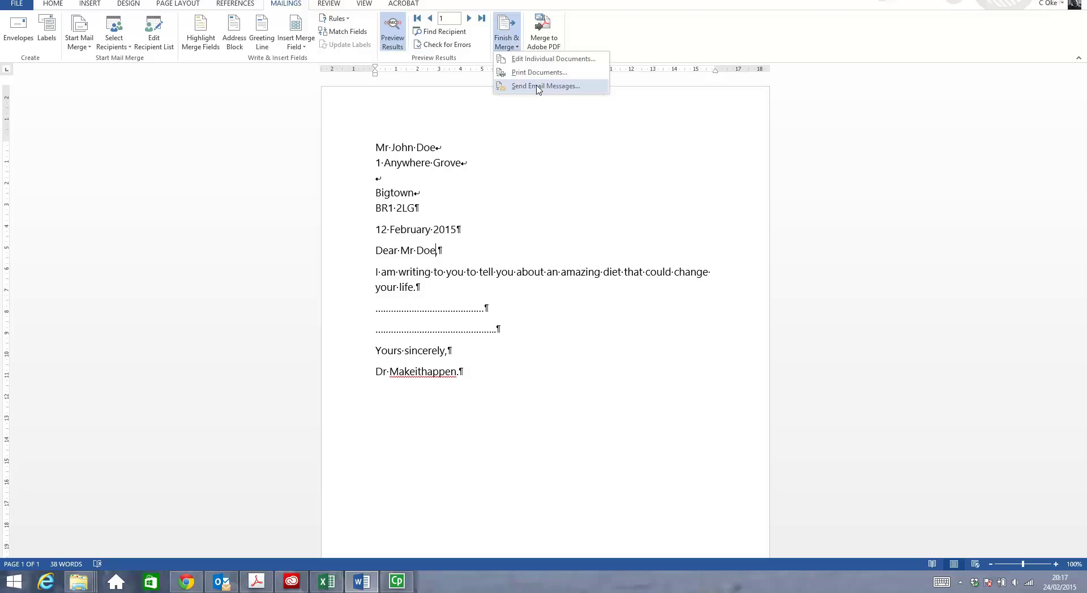
click(610, 30)
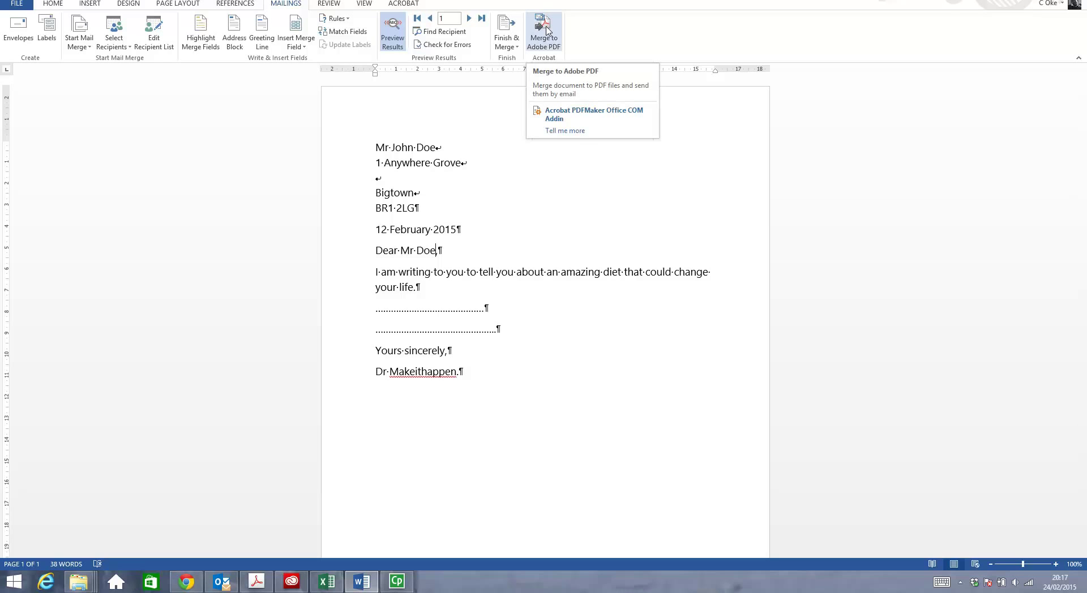
Merge all records to Adobe PDF with the default PDF names, saving the file to the Desktop, and dismiss the completion message
click(547, 31)
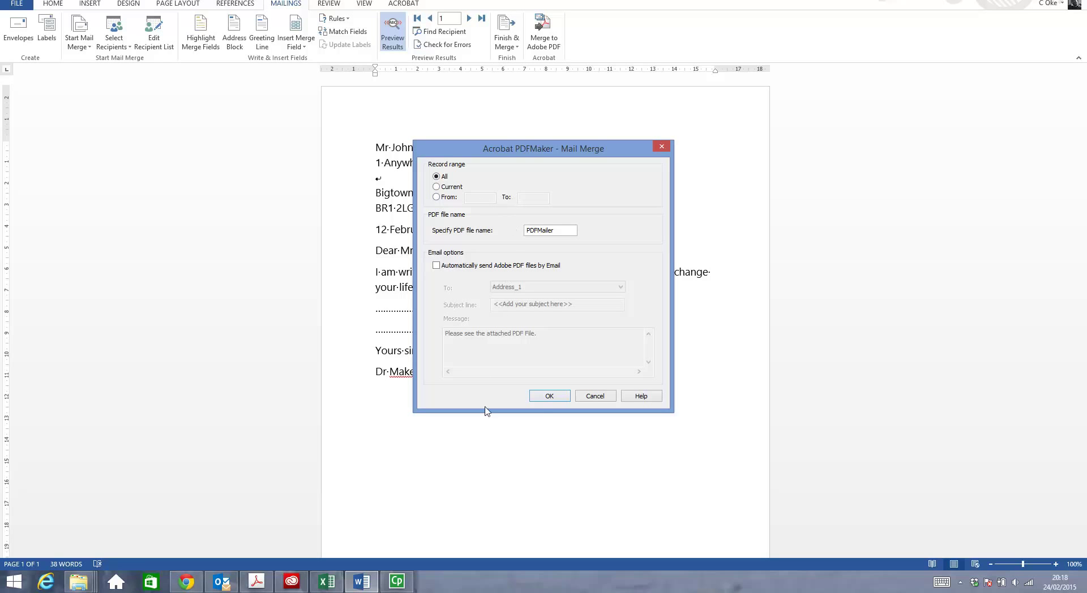
click(549, 396)
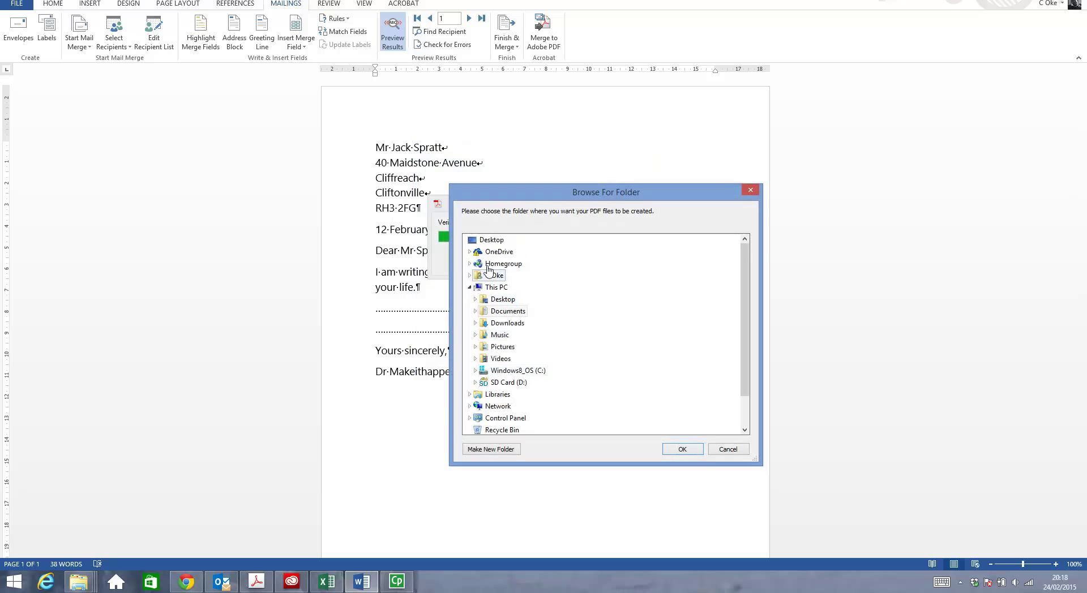
click(679, 448)
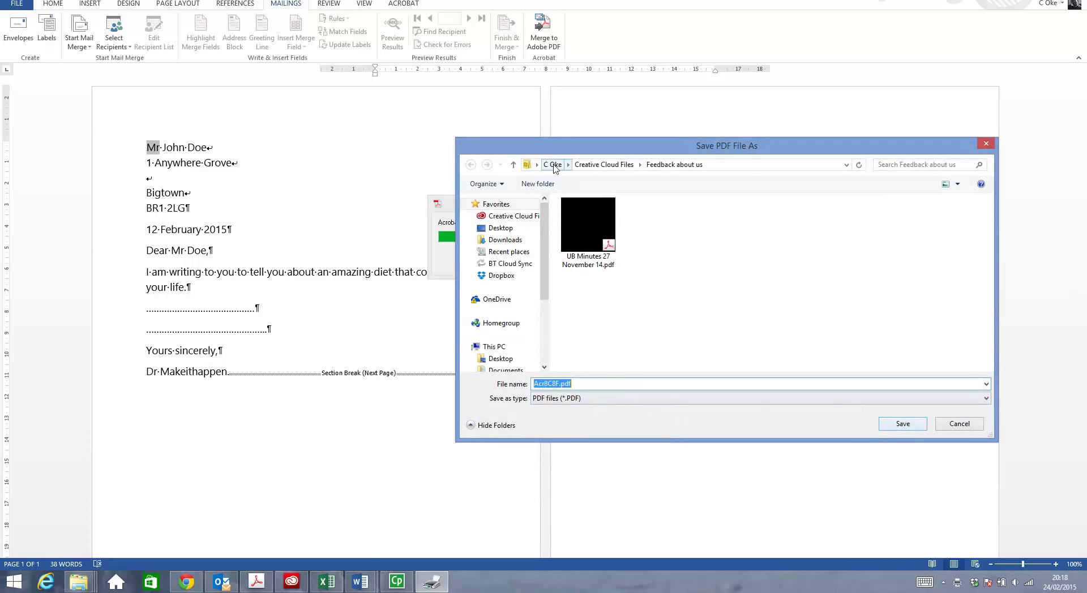
click(509, 229)
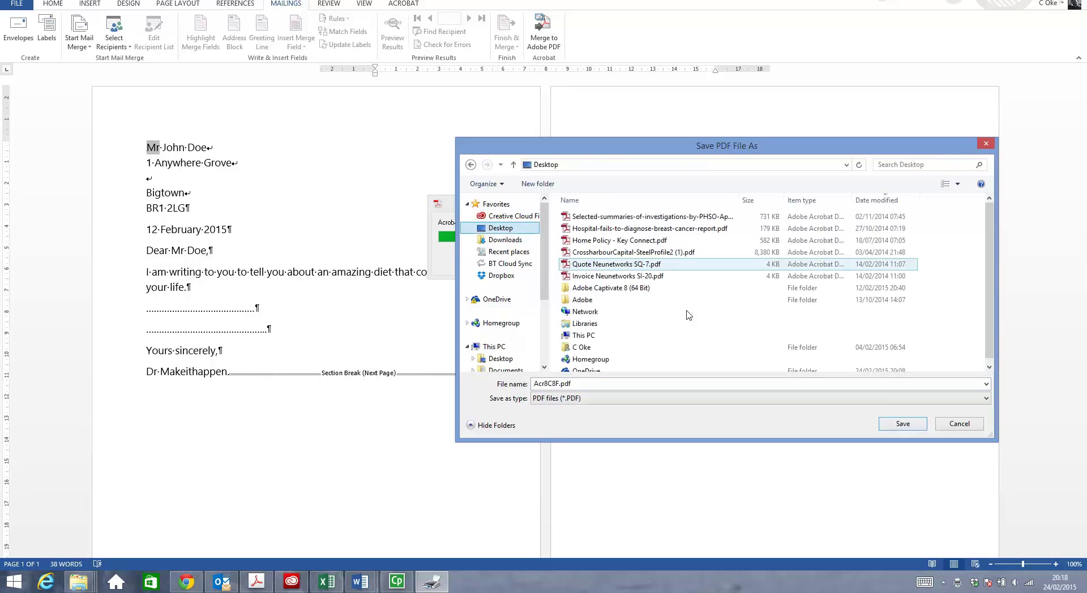
click(902, 425)
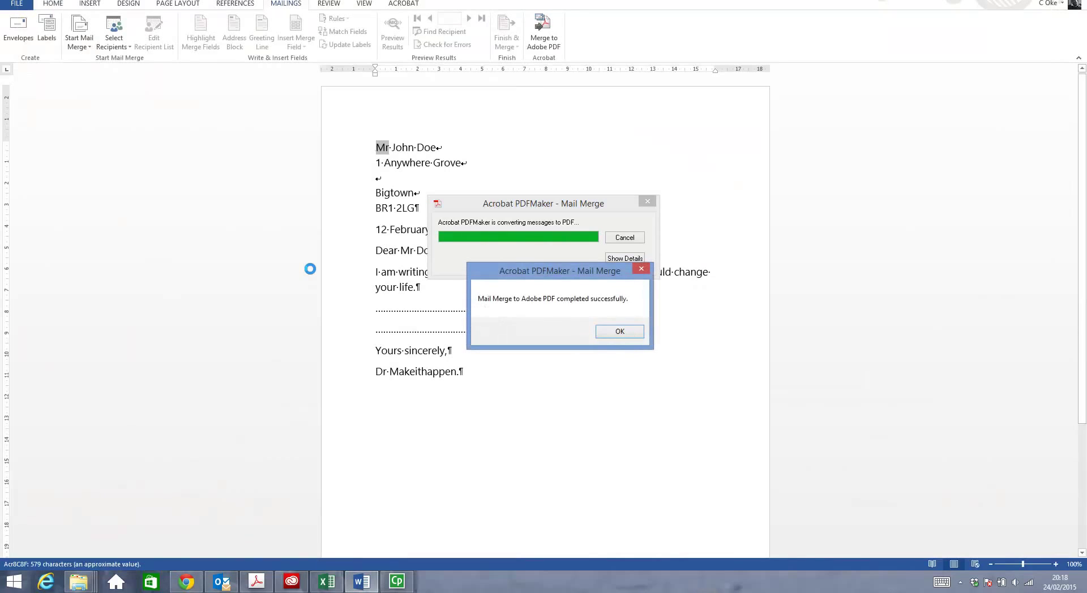
click(623, 333)
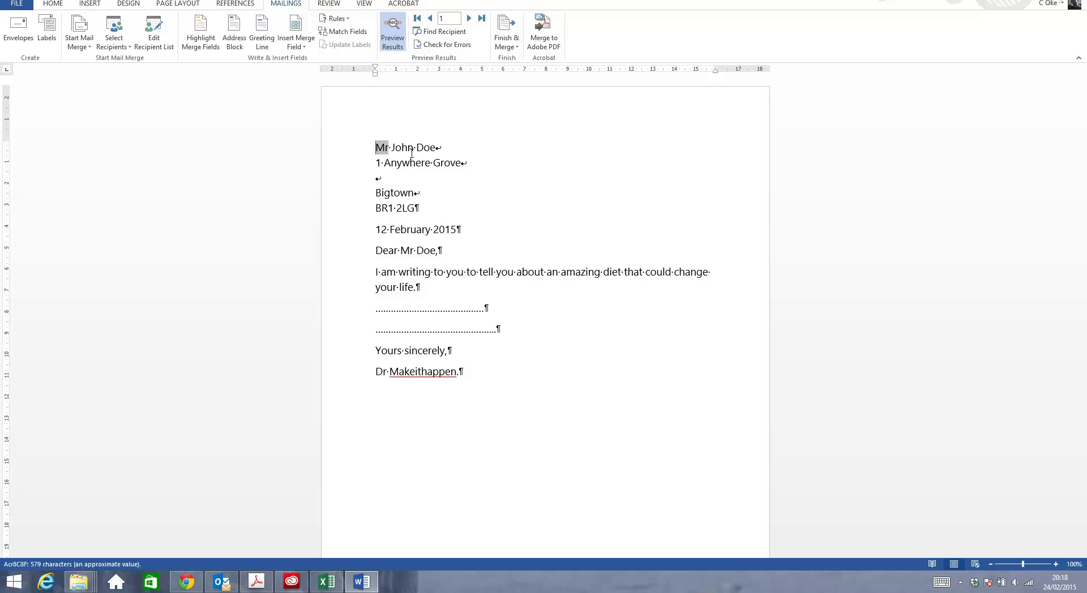
click(353, 370)
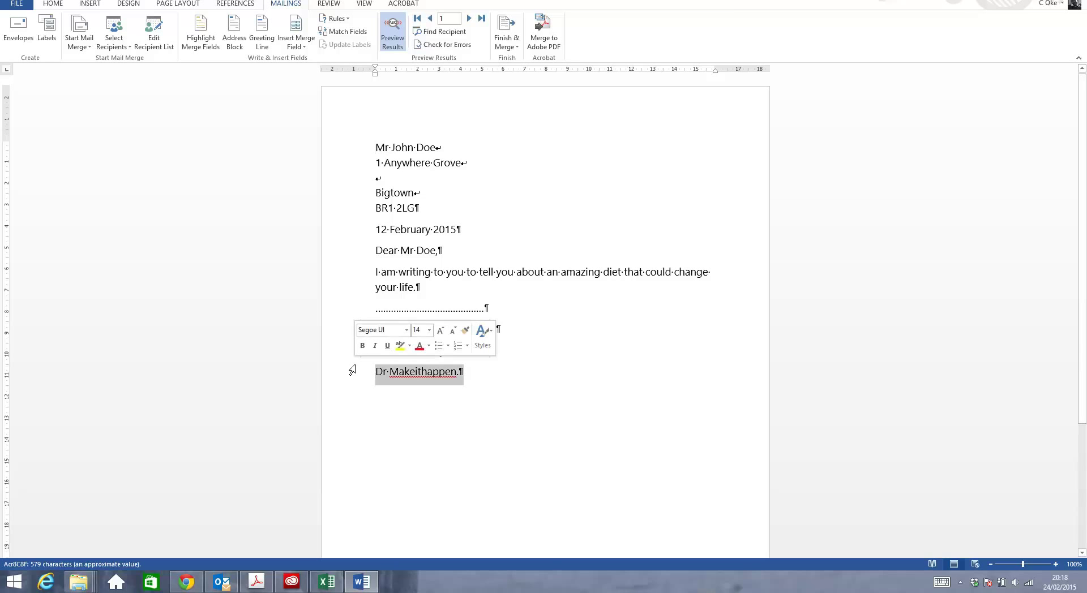